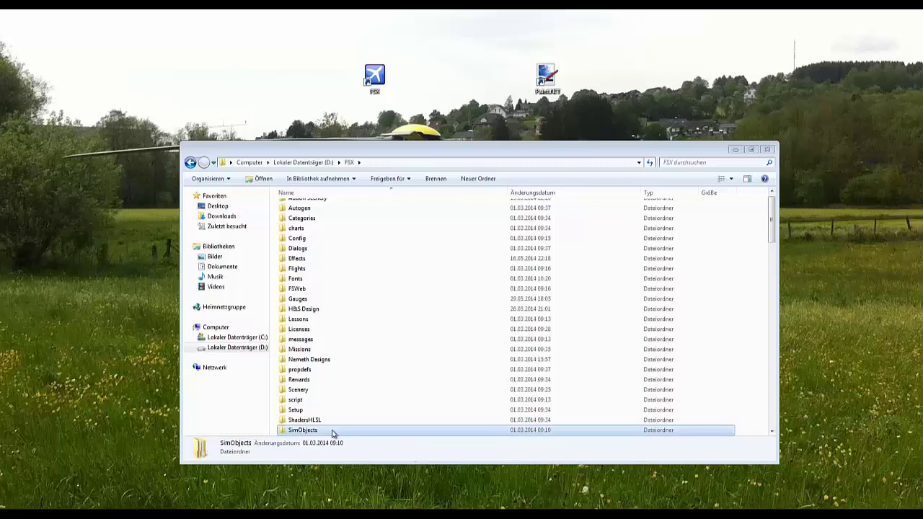
Step: Open the folder SimObjects > Rotorcraft > H&S Design EC135 X MIDDLE > texture.ADAC_DHPMM
{"action": "double_click", "coordinate": [306, 431]}
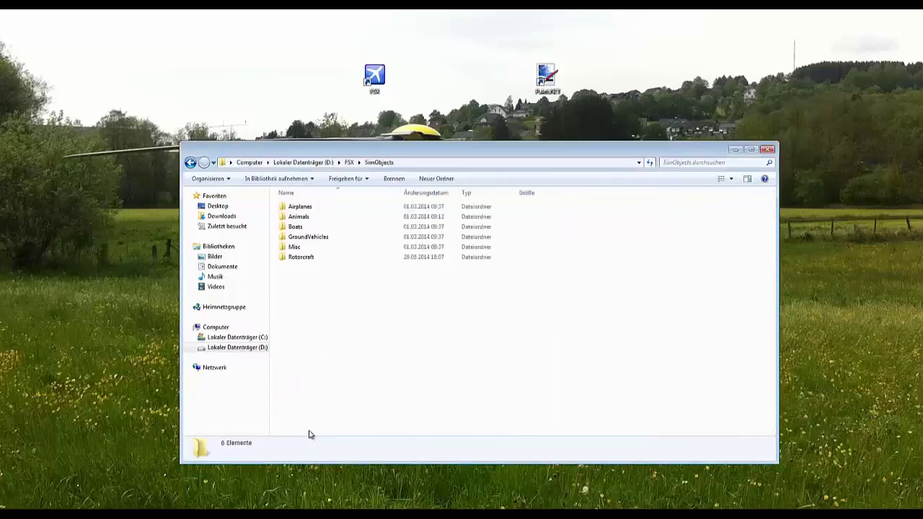
{"action": "double_click", "coordinate": [314, 260]}
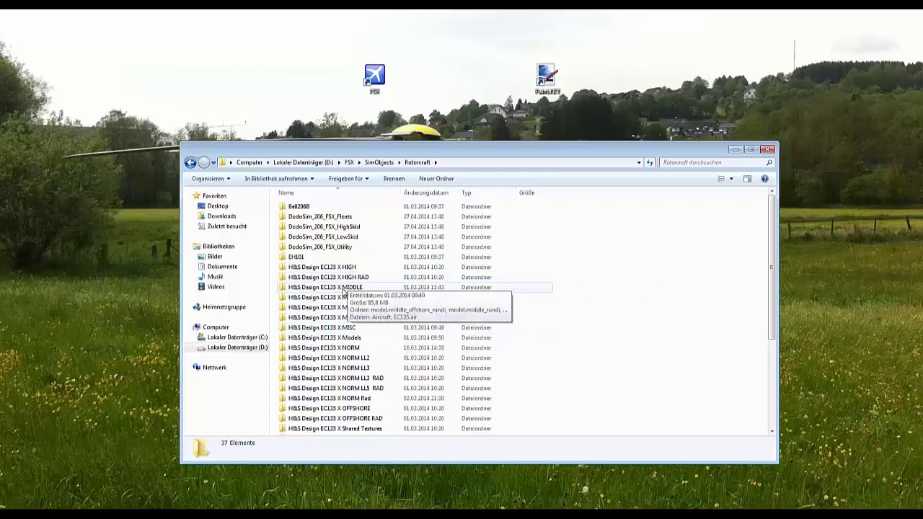
{"action": "double_click", "coordinate": [360, 287]}
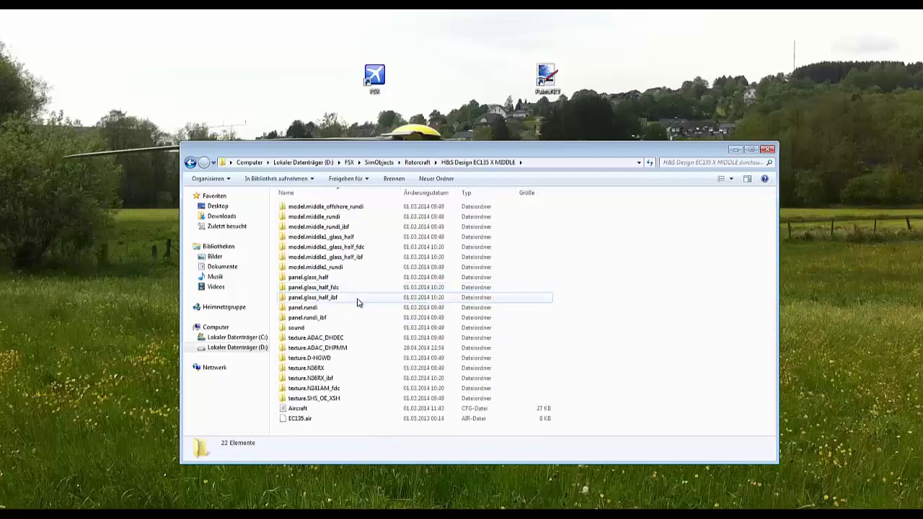
{"action": "double_click", "coordinate": [337, 351]}
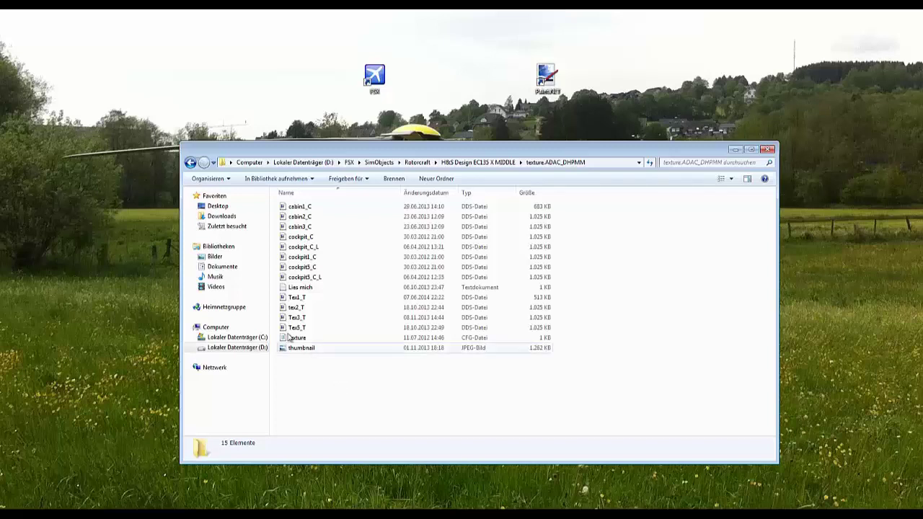
Step: Open the four texture files Tex1_T, tex2_T, Tex3_T and Tex5_T together in Paint.NET
{"action": "left_click", "coordinate": [281, 298]}
{"action": "left_click_drag", "start_coordinate": [280, 301], "coordinate": [322, 336]}
{"action": "right_click", "coordinate": [298, 297]}
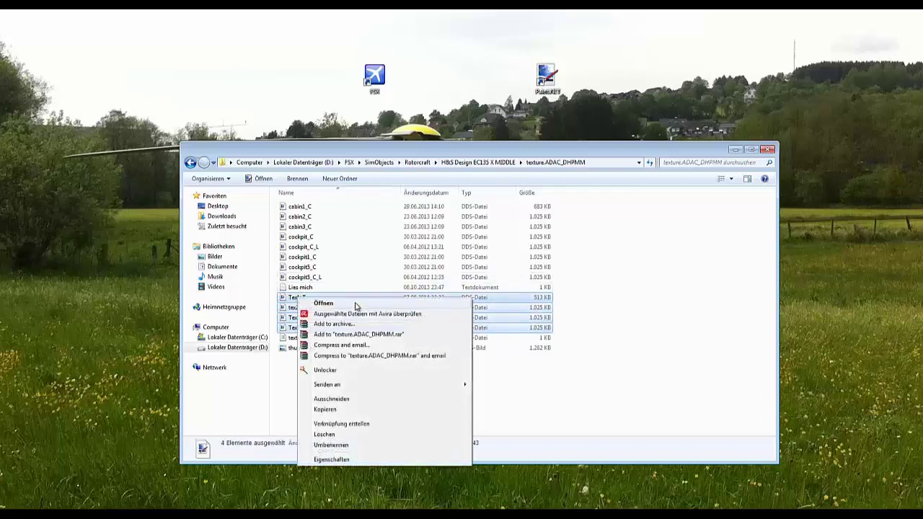
{"action": "left_click", "coordinate": [352, 306]}
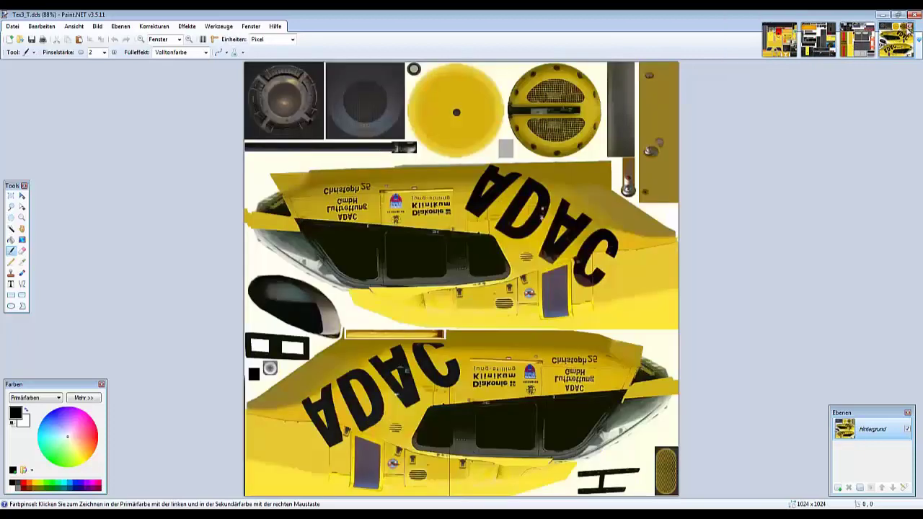
Step: Close the other texture images so that only Tex3_T.dds stays open
{"action": "left_click", "coordinate": [910, 27]}
{"action": "left_click", "coordinate": [811, 43]}
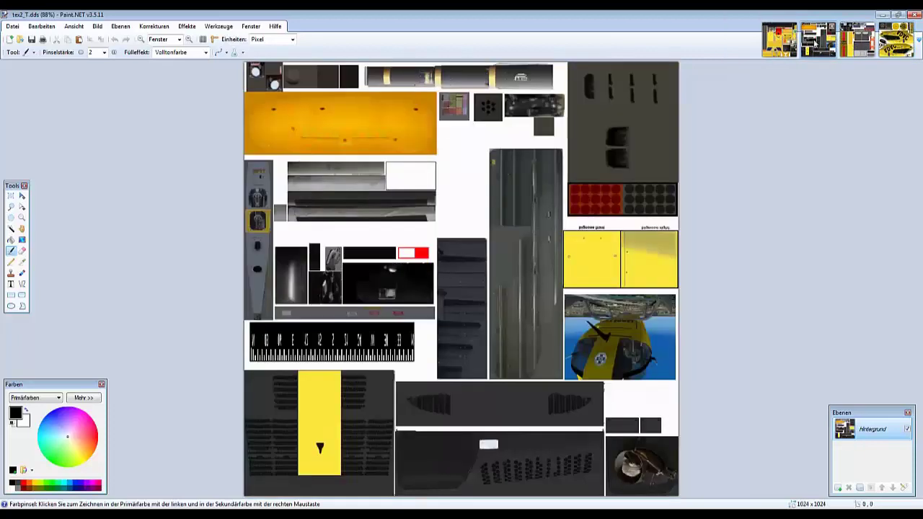
{"action": "left_click", "coordinate": [793, 45]}
{"action": "left_click", "coordinate": [793, 27]}
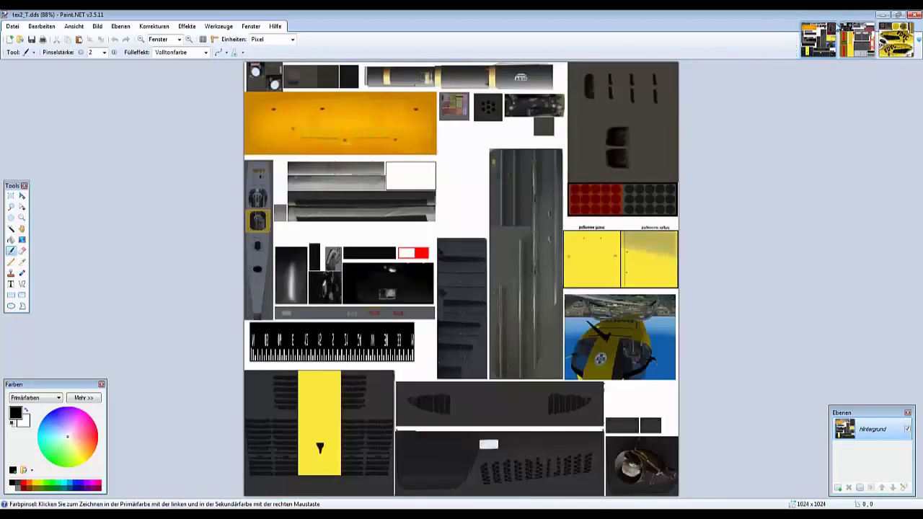
{"action": "left_click", "coordinate": [832, 27]}
{"action": "left_click", "coordinate": [870, 27]}
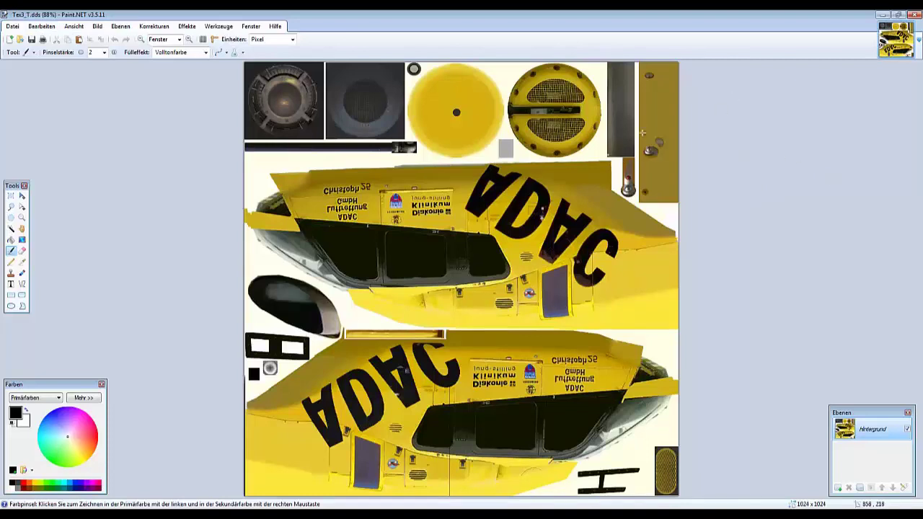
Step: Flip the Tex3_T image vertically and examine the logos beside the Diakonie Klinikum lettering up close
{"action": "left_click", "coordinate": [96, 26]}
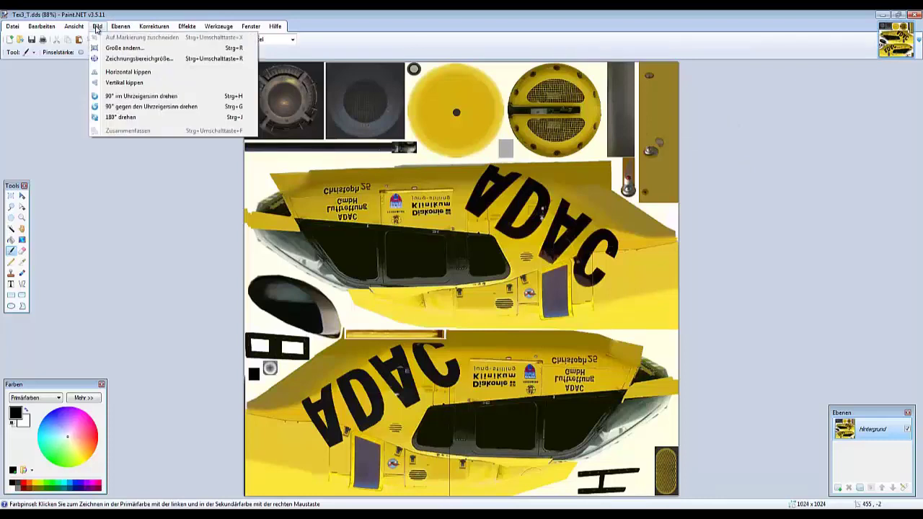
{"action": "left_click", "coordinate": [124, 82]}
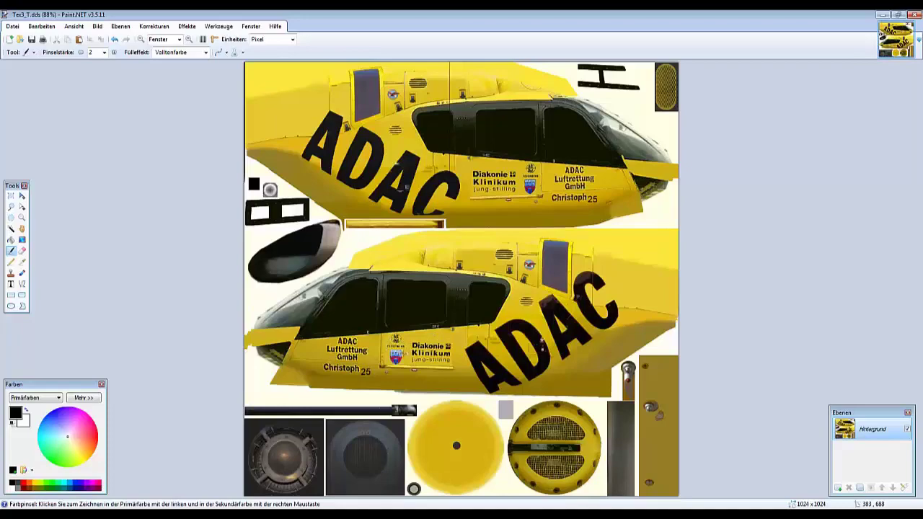
{"action": "scroll", "coordinate": [398, 346], "scroll_direction": "up", "scroll_amount": 3}
{"action": "scroll", "coordinate": [372, 344], "scroll_direction": "up", "scroll_amount": 6}
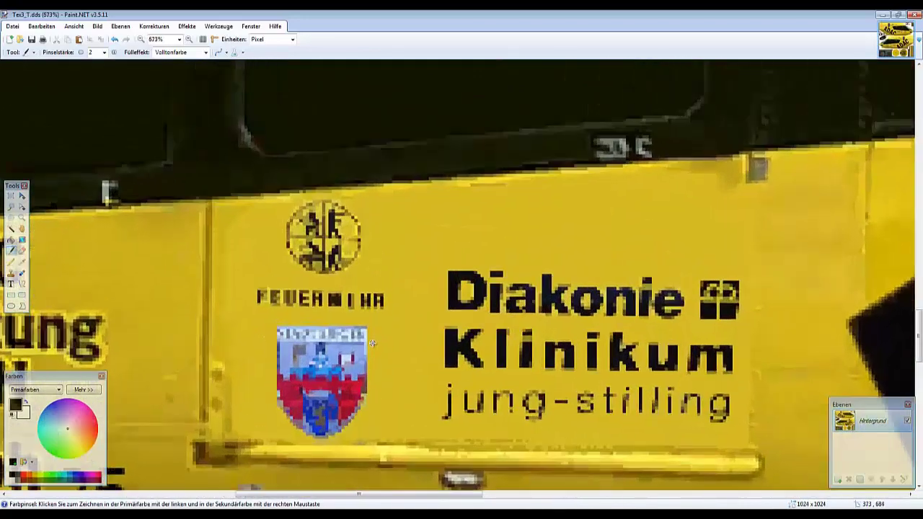
{"action": "scroll", "coordinate": [372, 343], "scroll_direction": "down", "scroll_amount": 8}
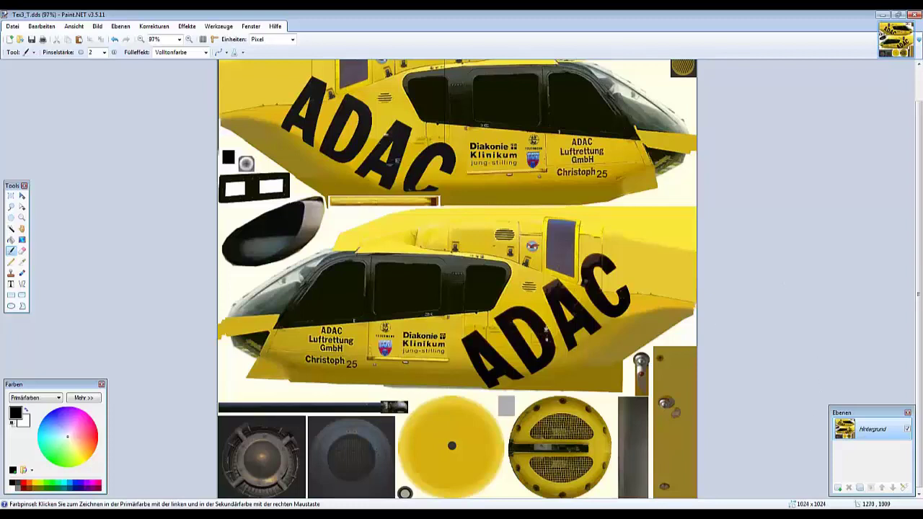
Step: Add a new layer and paint a small filled black spot just above the Diakonie lettering on the lower fuselage side
{"action": "left_click", "coordinate": [838, 488]}
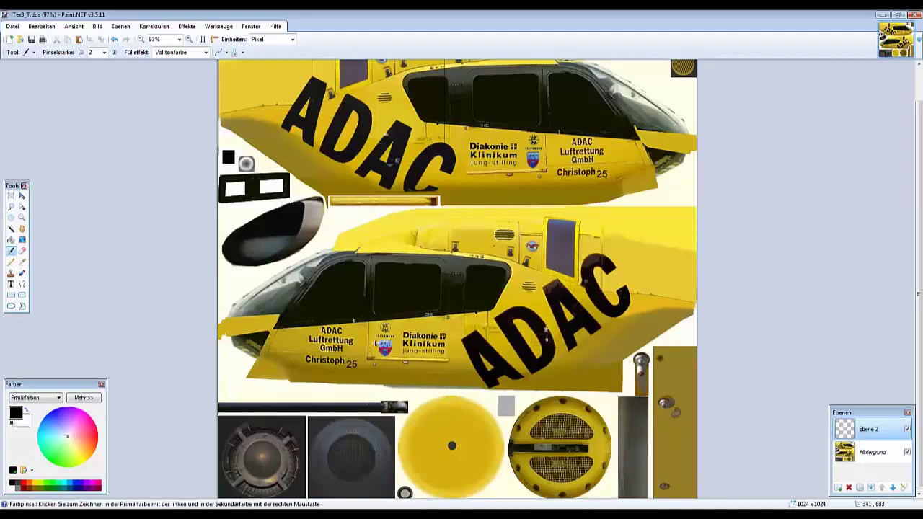
{"action": "scroll", "coordinate": [377, 343], "scroll_direction": "up", "scroll_amount": 5}
{"action": "scroll", "coordinate": [391, 304], "scroll_direction": "up", "scroll_amount": 3}
{"action": "mouse_move", "coordinate": [507, 273]}
{"action": "left_mouse_down"}
{"action": "mouse_move", "coordinate": [467, 275]}
{"action": "mouse_move", "coordinate": [466, 288]}
{"action": "mouse_move", "coordinate": [492, 305]}
{"action": "mouse_move", "coordinate": [515, 298]}
{"action": "mouse_move", "coordinate": [514, 275]}
{"action": "mouse_move", "coordinate": [481, 282]}
{"action": "mouse_move", "coordinate": [511, 297]}
{"action": "mouse_move", "coordinate": [474, 286]}
{"action": "left_mouse_up"}
{"action": "mouse_move", "coordinate": [501, 272]}
{"action": "left_mouse_down"}
{"action": "mouse_move", "coordinate": [499, 308]}
{"action": "mouse_move", "coordinate": [464, 283]}
{"action": "mouse_move", "coordinate": [478, 267]}
{"action": "mouse_move", "coordinate": [501, 274]}
{"action": "mouse_move", "coordinate": [506, 300]}
{"action": "mouse_move", "coordinate": [479, 306]}
{"action": "left_mouse_up"}
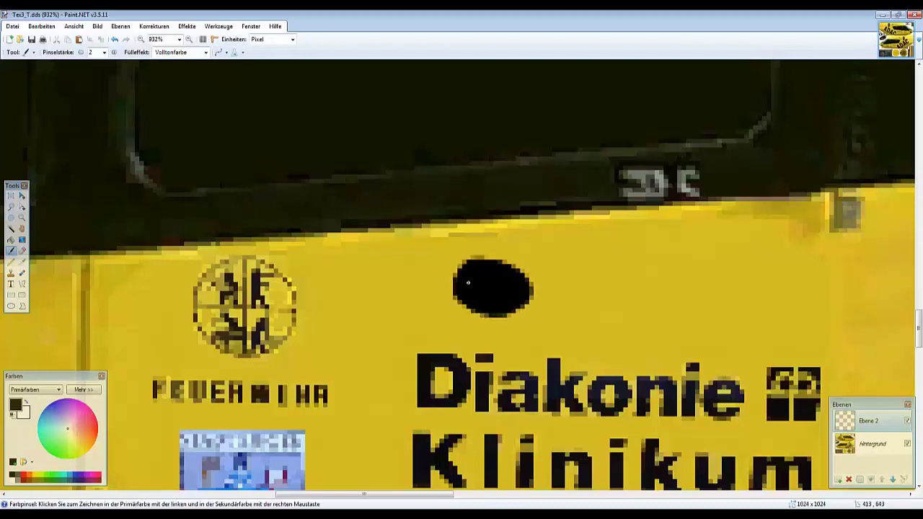
{"action": "scroll", "coordinate": [487, 281], "scroll_direction": "down", "scroll_amount": 5}
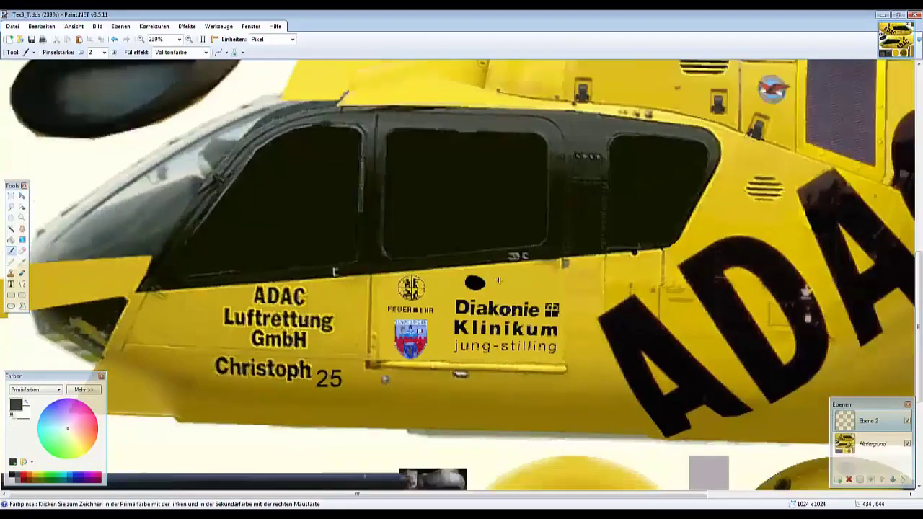
{"action": "scroll", "coordinate": [498, 281], "scroll_direction": "down", "scroll_amount": 3}
Step: Flip the whole image vertically back to its original orientation and merge the painted layer down into the background
{"action": "left_click", "coordinate": [179, 40]}
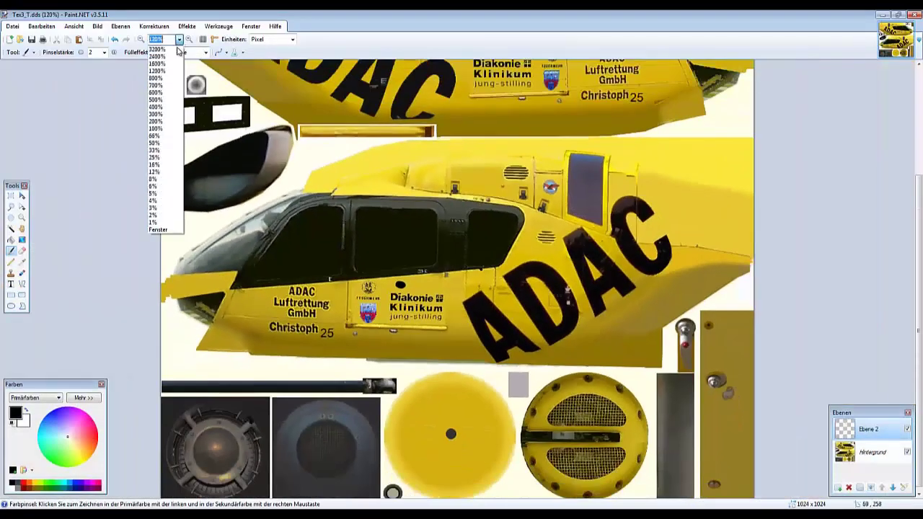
{"action": "left_click", "coordinate": [162, 230]}
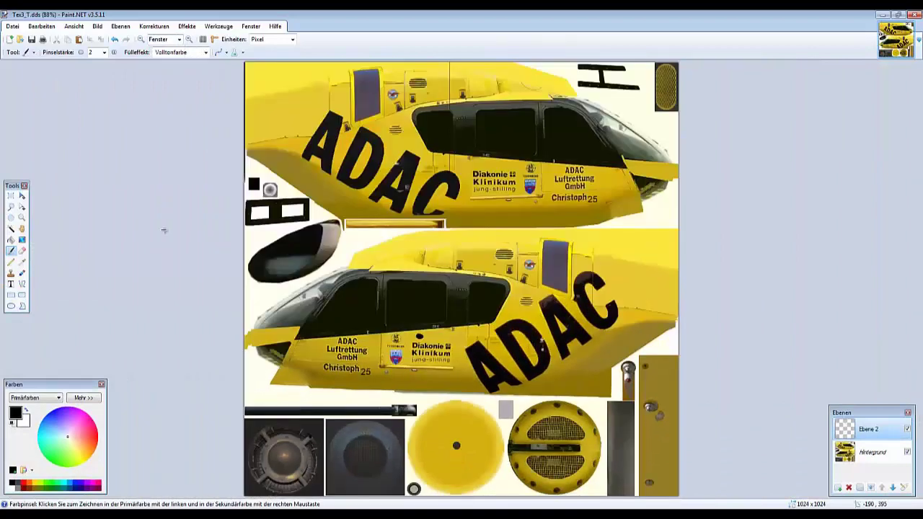
{"action": "left_click", "coordinate": [98, 26]}
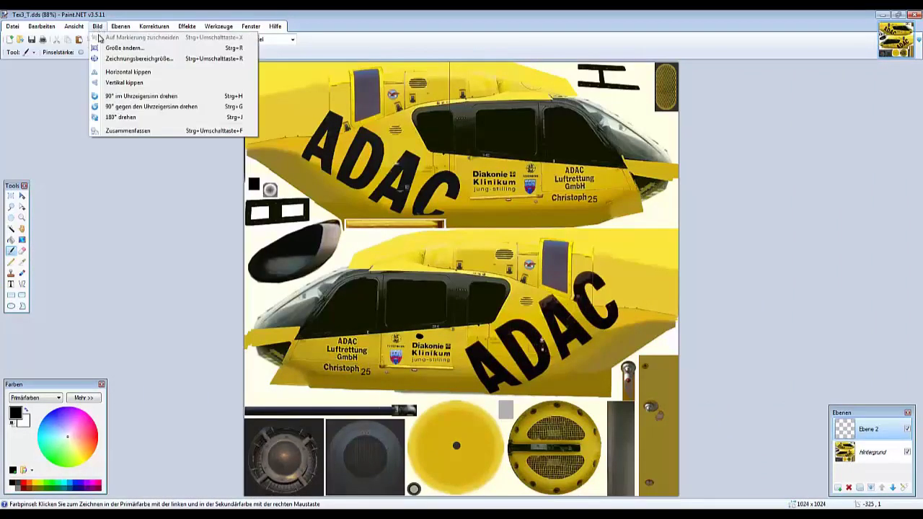
{"action": "left_click", "coordinate": [127, 82]}
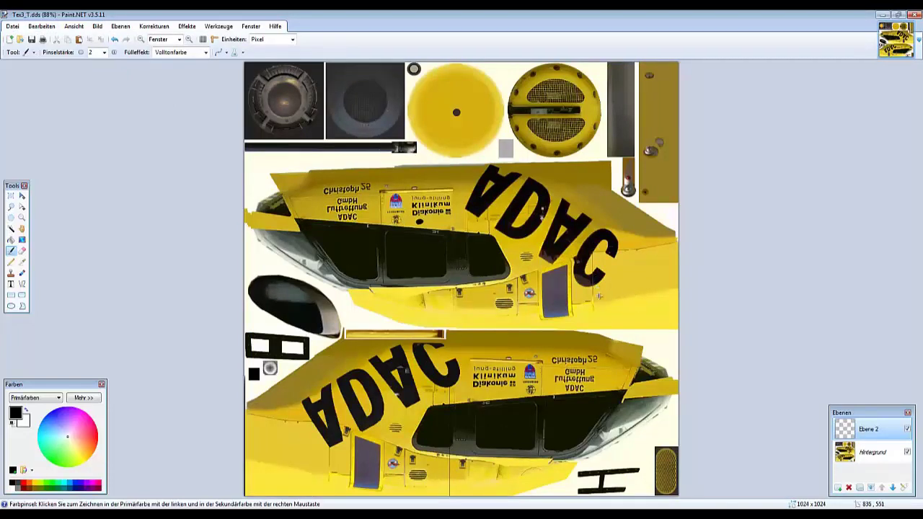
{"action": "left_click", "coordinate": [872, 489]}
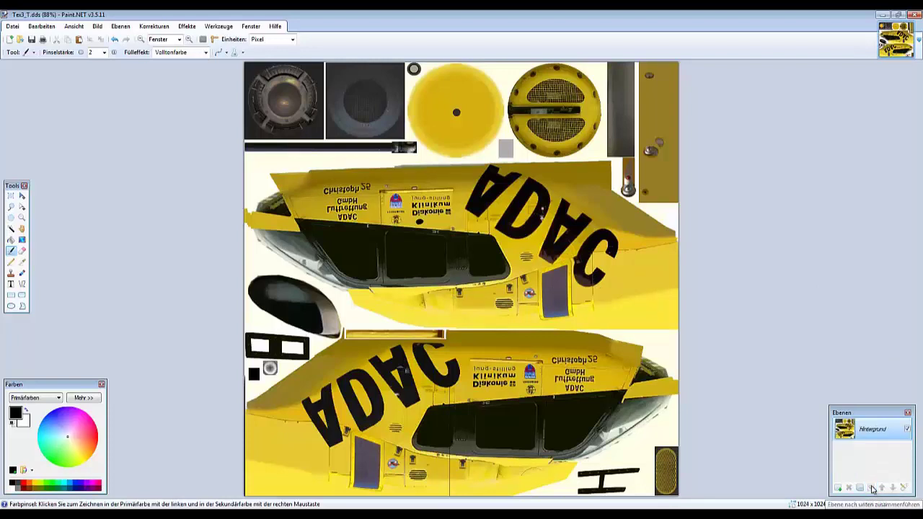
Step: Save Tex3_T.dds in DXT1 format with cluster-fit compression and the perceptual error metric
{"action": "left_click", "coordinate": [13, 27]}
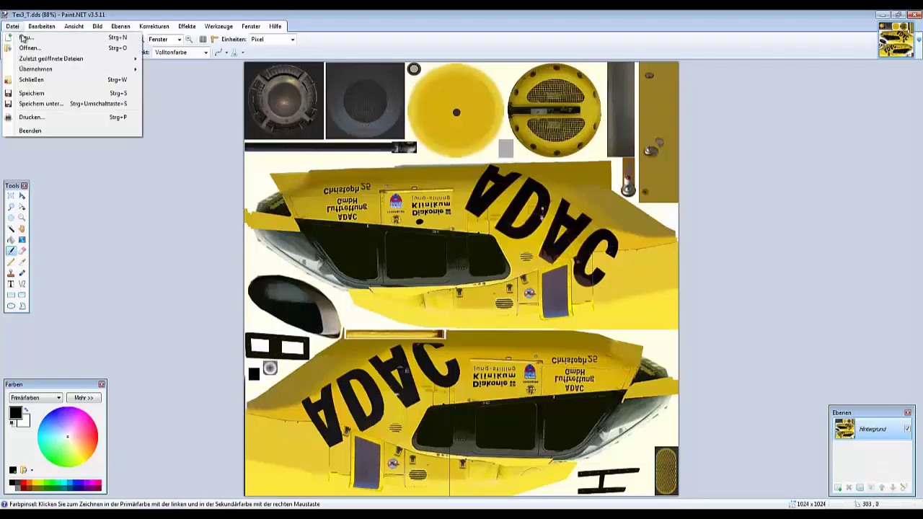
{"action": "left_click", "coordinate": [26, 93]}
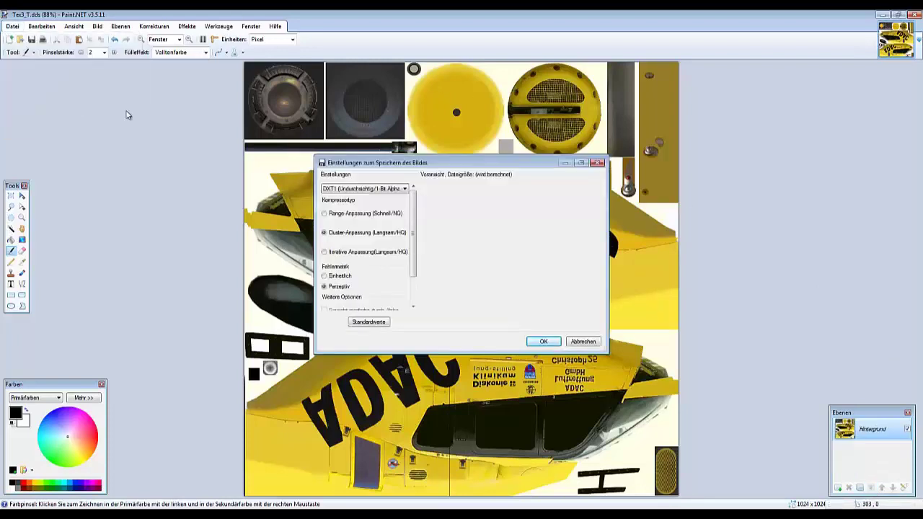
{"action": "left_click", "coordinate": [545, 342]}
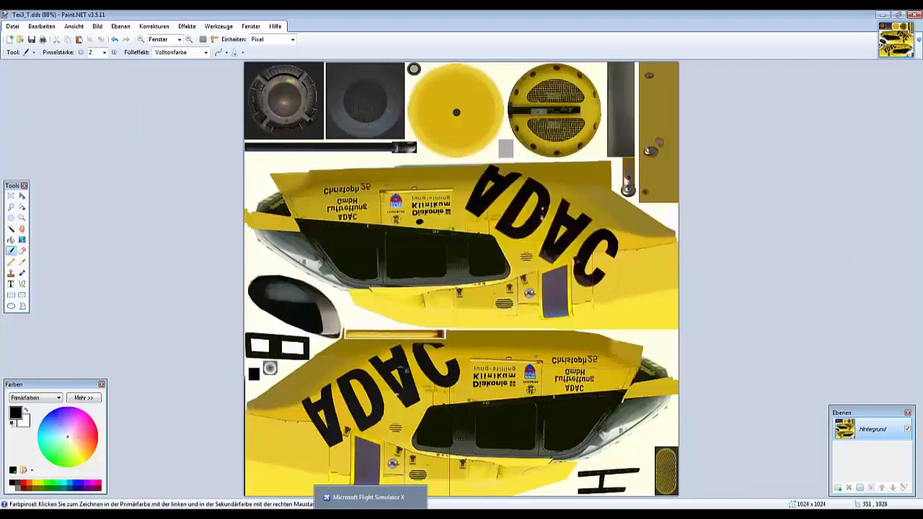
Step: Switch to Flight Simulator X and check the painted spot in the aircraft details of the Eurocopter EC 135 ADAC CHR25
{"action": "key", "text": "alt+Tab"}
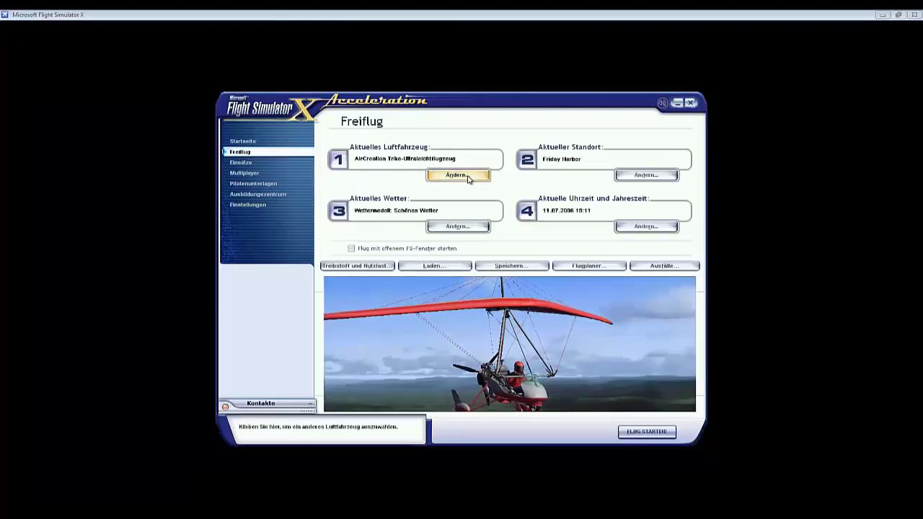
{"action": "left_click", "coordinate": [465, 177]}
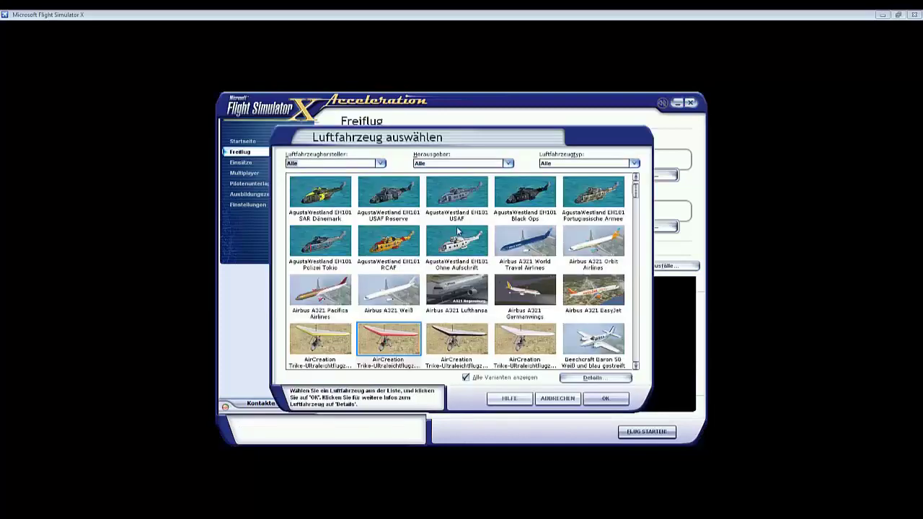
{"action": "left_click", "coordinate": [466, 245]}
{"action": "scroll", "coordinate": [466, 243], "scroll_direction": "down", "scroll_amount": 15}
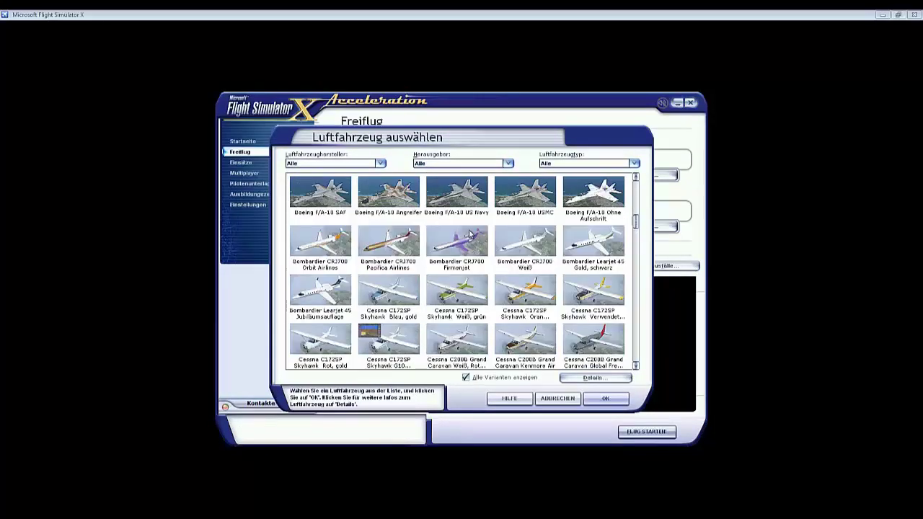
{"action": "scroll", "coordinate": [469, 232], "scroll_direction": "down", "scroll_amount": 15}
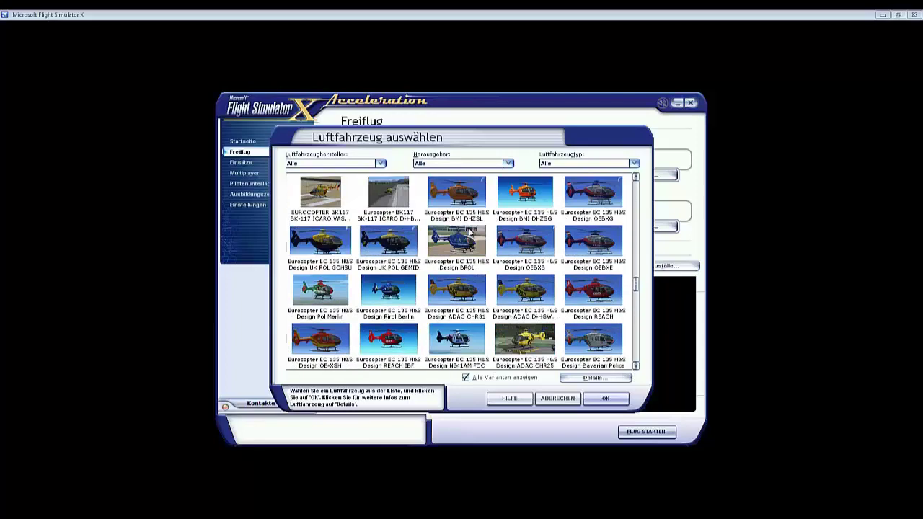
{"action": "left_click", "coordinate": [535, 199]}
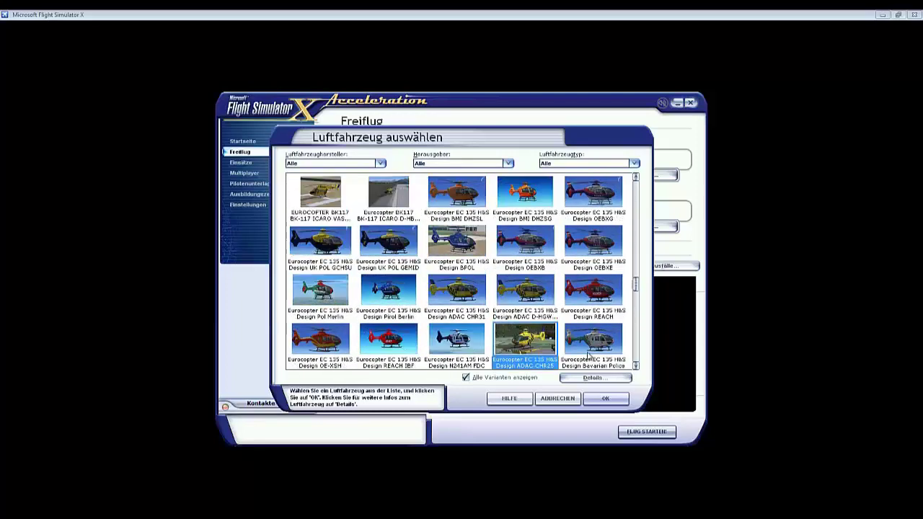
{"action": "left_click", "coordinate": [603, 381]}
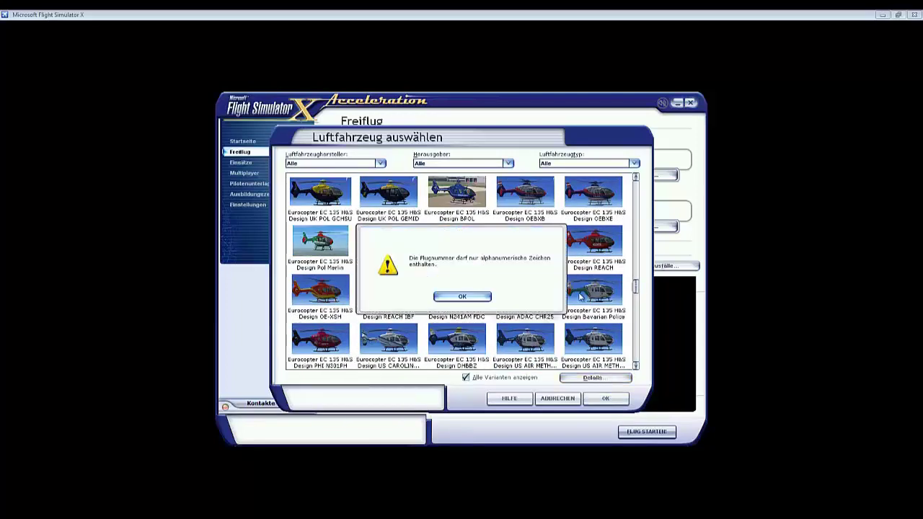
{"action": "left_click", "coordinate": [483, 301]}
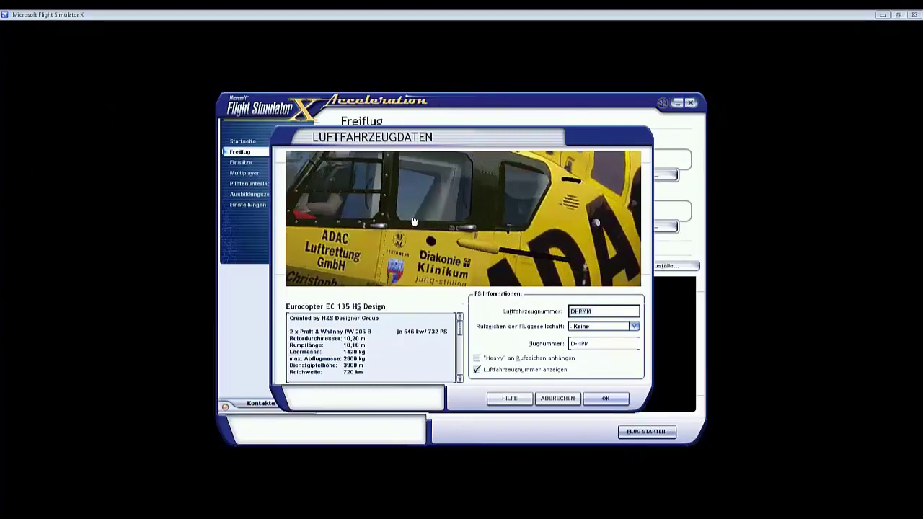
Step: Leave the aircraft details and selection without applying them, minimize Flight Simulator, and switch to the texture.ADAC_DHPMM folder window
{"action": "left_click", "coordinate": [562, 398]}
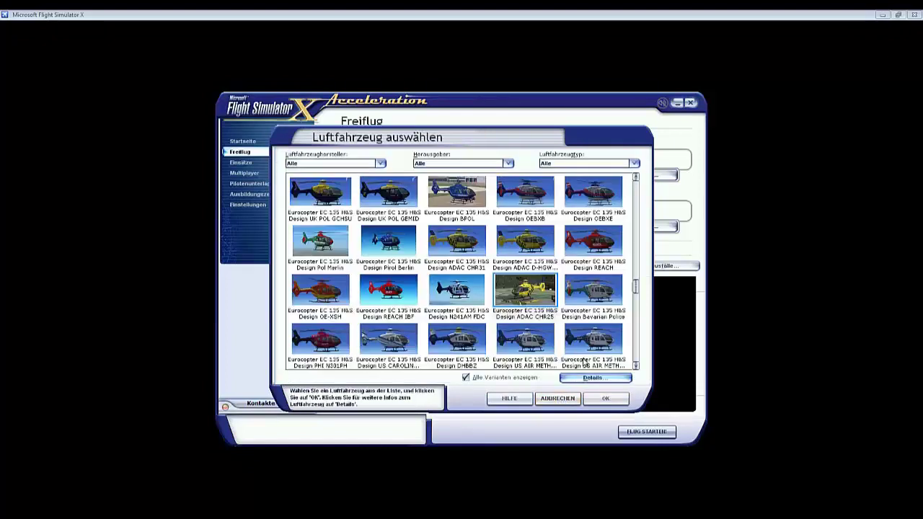
{"action": "left_click", "coordinate": [565, 401]}
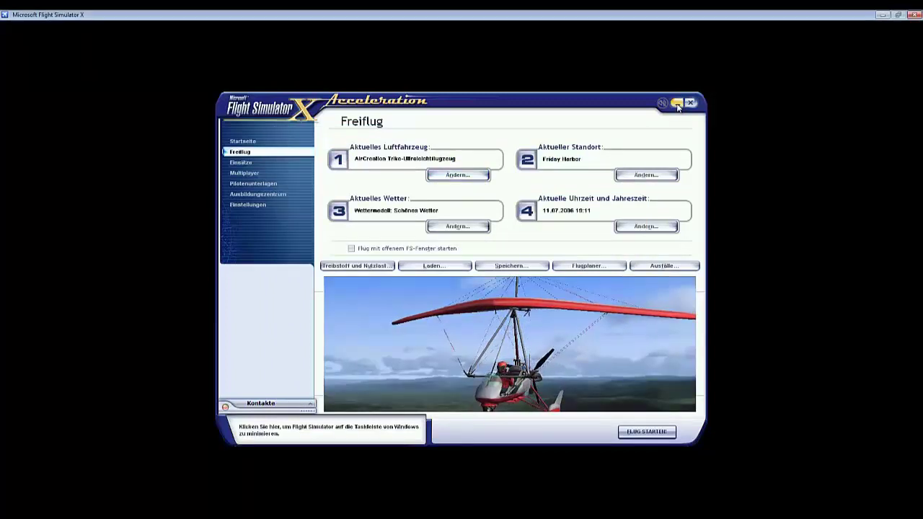
{"action": "left_click", "coordinate": [676, 105]}
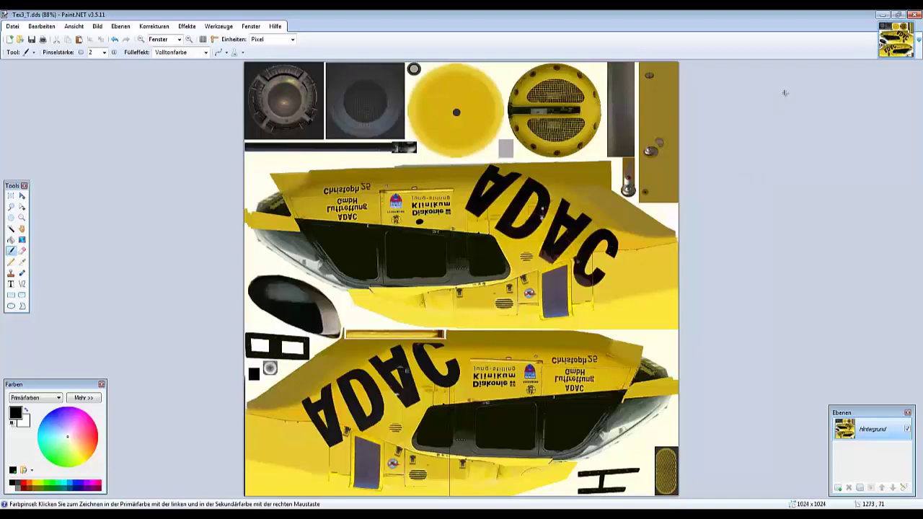
{"action": "key", "text": "alt+Tab"}
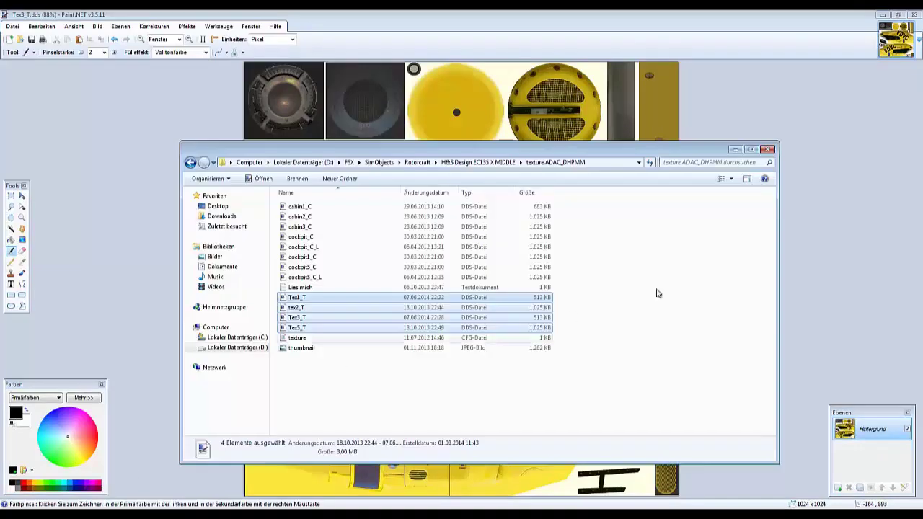
Step: Go up to the H&S Design EC135 X MIDDLE folder, locate the texture.ADAC_DHPMM folder, and close the folder window
{"action": "left_click", "coordinate": [191, 162]}
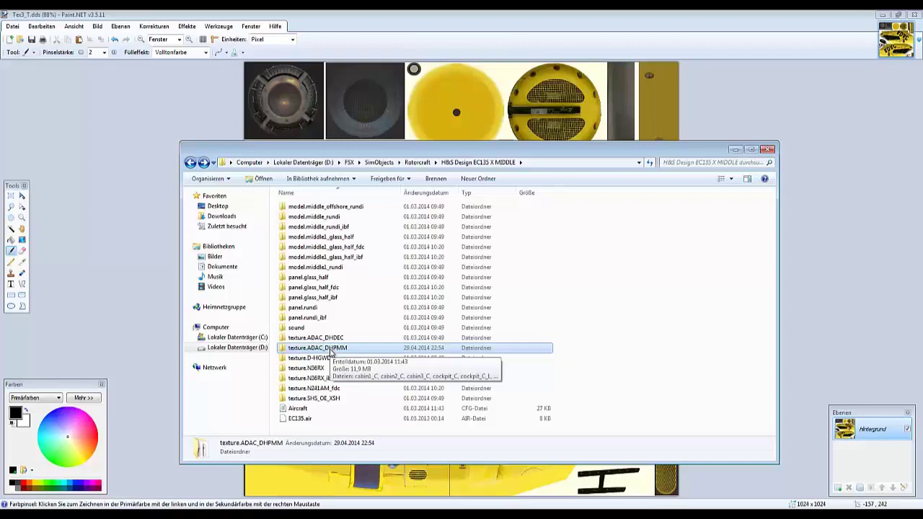
{"action": "right_click", "coordinate": [332, 351]}
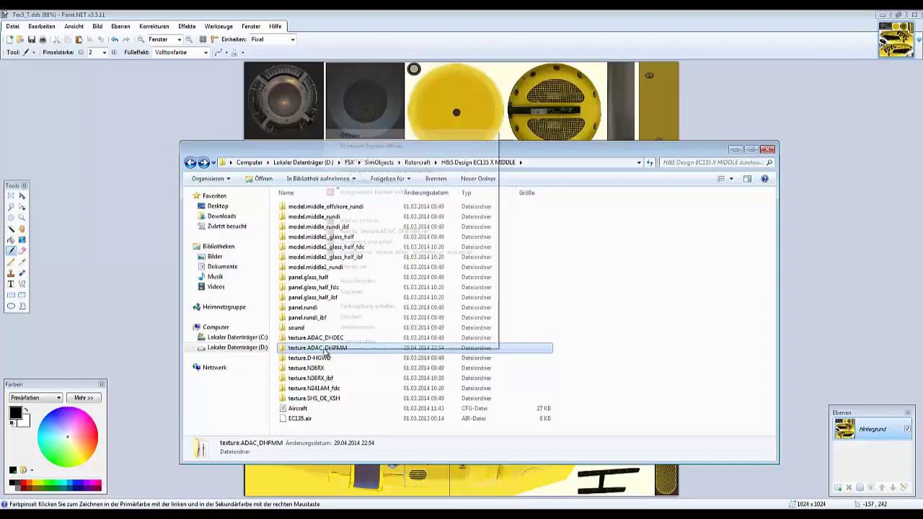
{"action": "left_click", "coordinate": [706, 309]}
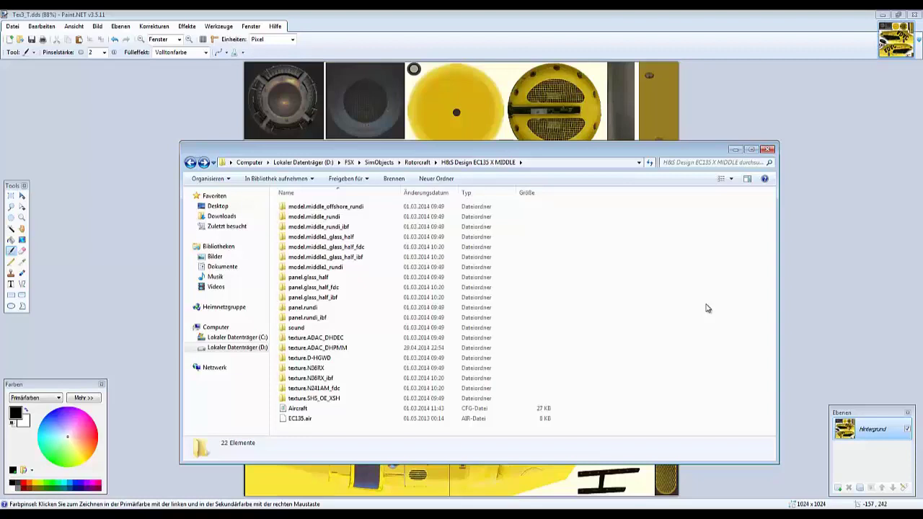
{"action": "left_click", "coordinate": [768, 150]}
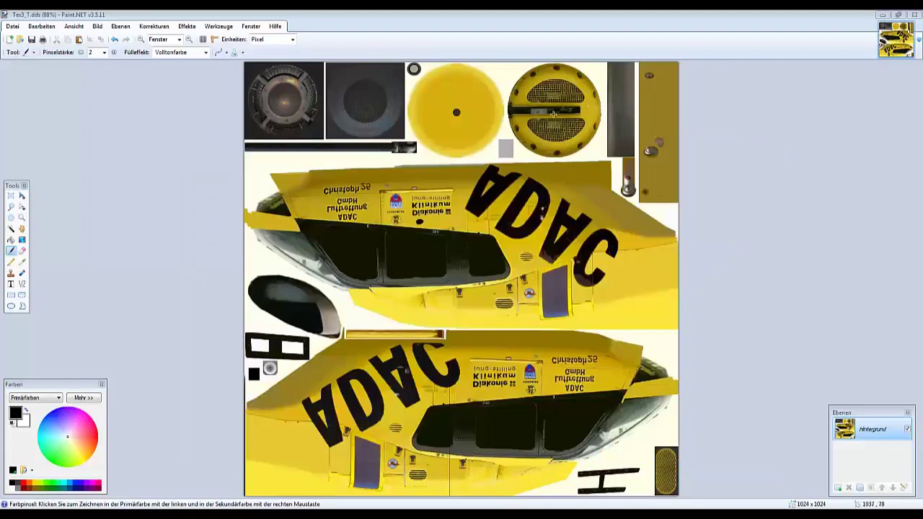
Step: Undo the layer merge, the painted spot and the flips on Tex3_T.dds, and save the restored texture
{"action": "left_click", "coordinate": [115, 39]}
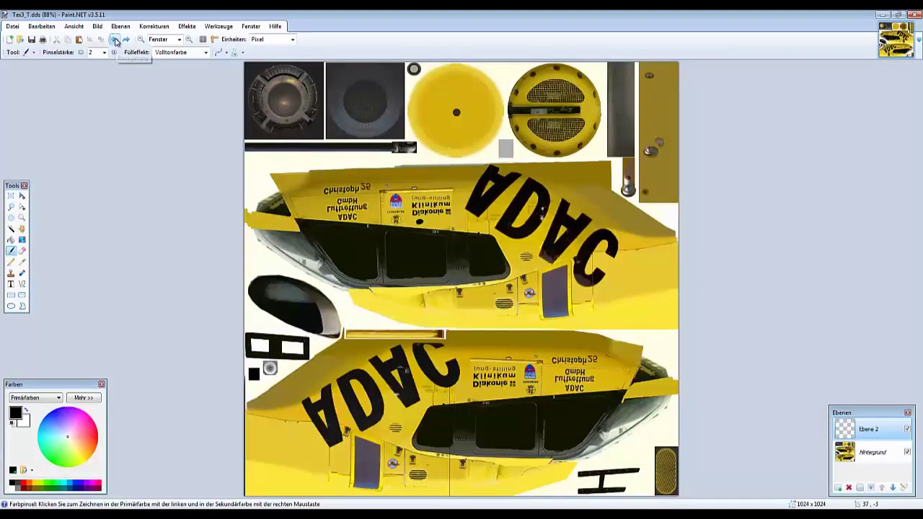
{"action": "left_click", "coordinate": [114, 39]}
{"action": "left_click", "coordinate": [114, 39]}
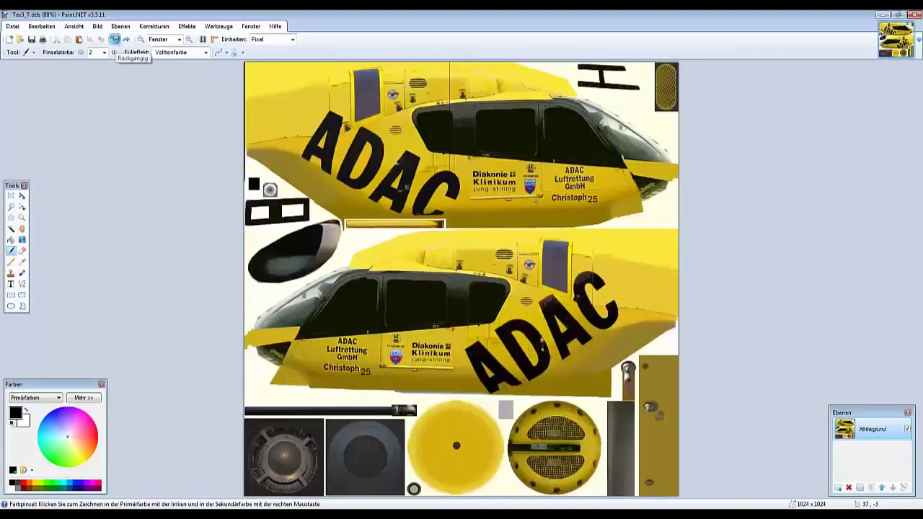
{"action": "left_click", "coordinate": [115, 41]}
{"action": "left_click", "coordinate": [13, 26]}
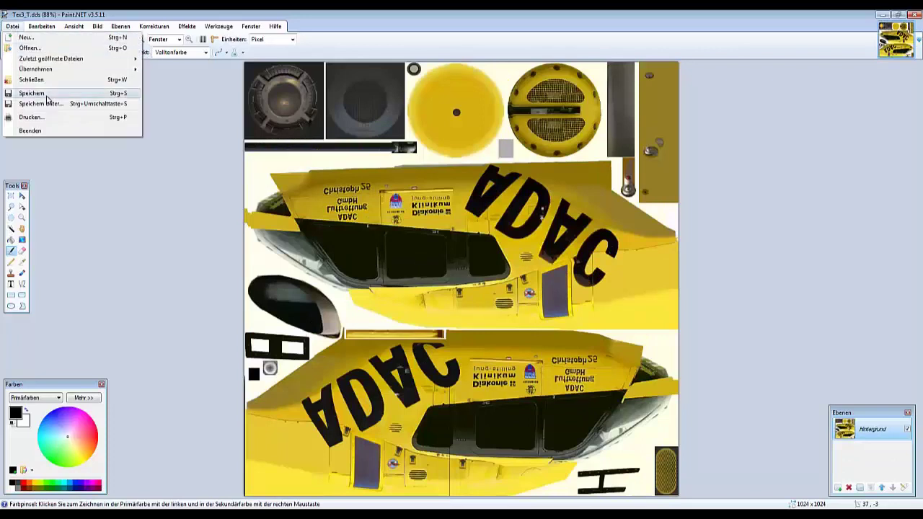
{"action": "left_click", "coordinate": [32, 93]}
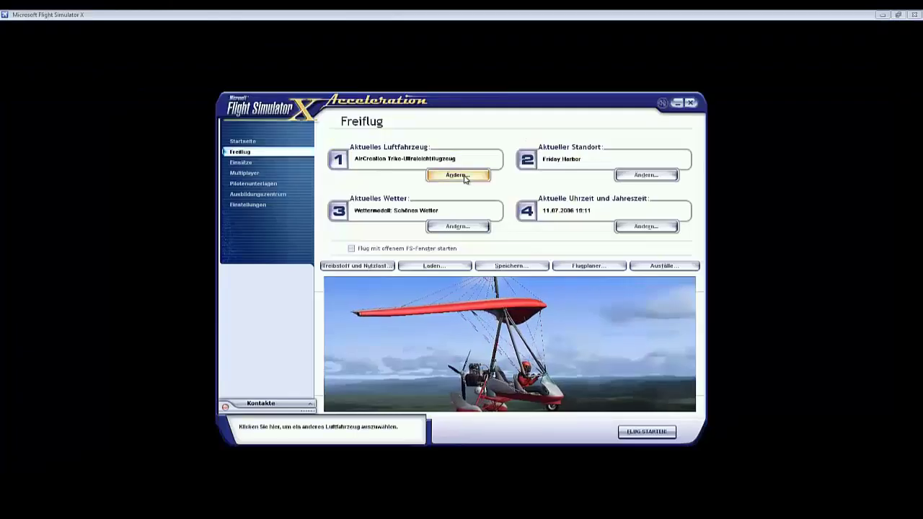
Step: In Flight Simulator X, find and select the Eurocopter EC 135 H&S Design ADAC CHR25 in the aircraft selection with all variants shown
{"action": "left_click", "coordinate": [464, 175]}
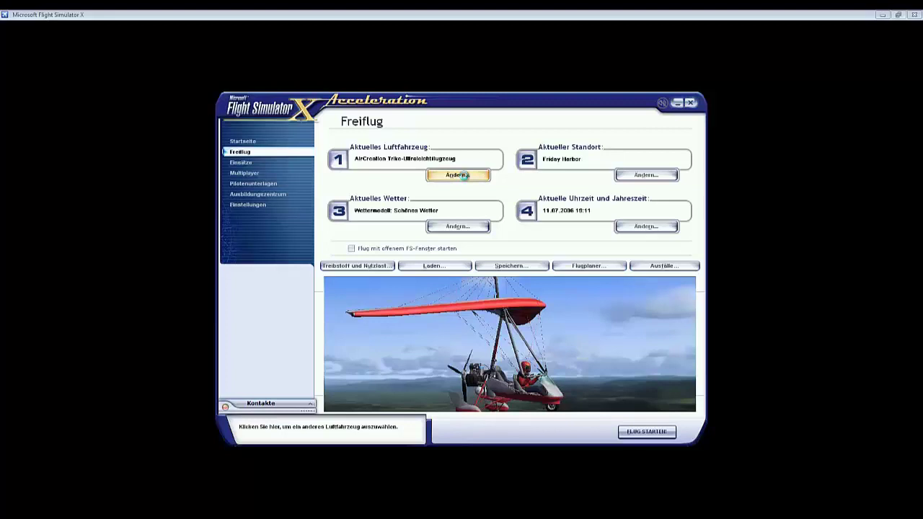
{"action": "left_click", "coordinate": [457, 174]}
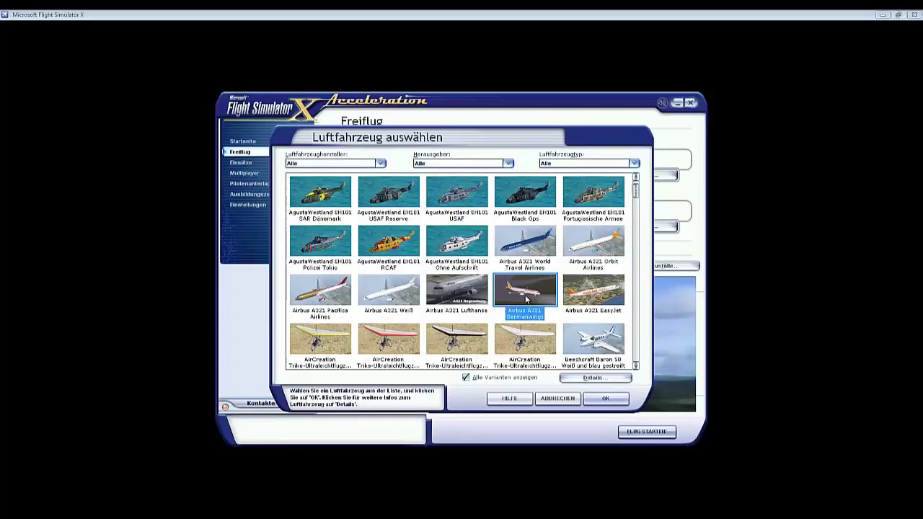
{"action": "scroll", "coordinate": [526, 299], "scroll_direction": "down", "scroll_amount": 3}
{"action": "scroll", "coordinate": [526, 298], "scroll_direction": "down", "scroll_amount": 12}
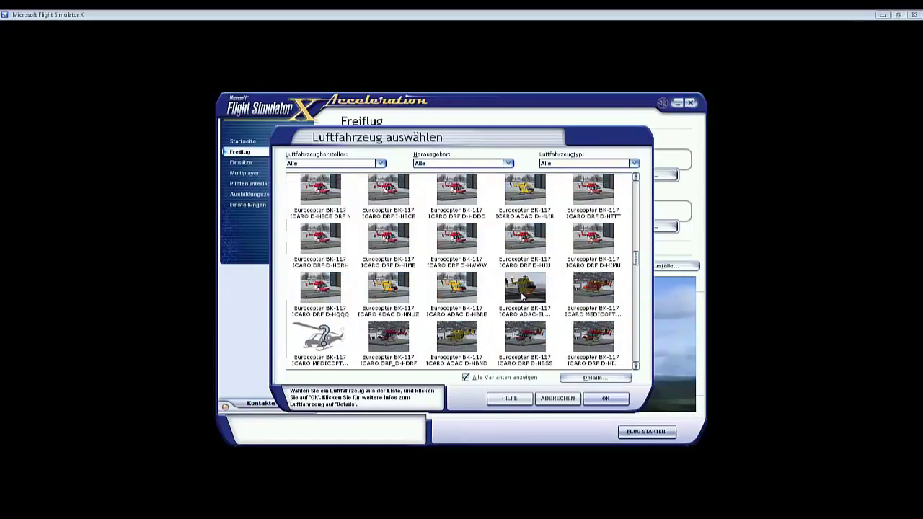
{"action": "scroll", "coordinate": [520, 292], "scroll_direction": "down", "scroll_amount": 5}
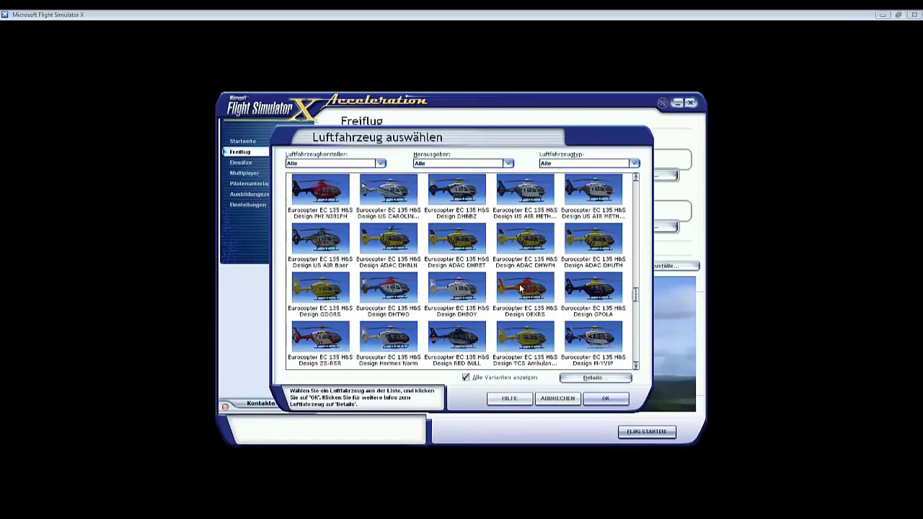
{"action": "scroll", "coordinate": [521, 288], "scroll_direction": "up", "scroll_amount": 2}
{"action": "left_click", "coordinate": [525, 244]}
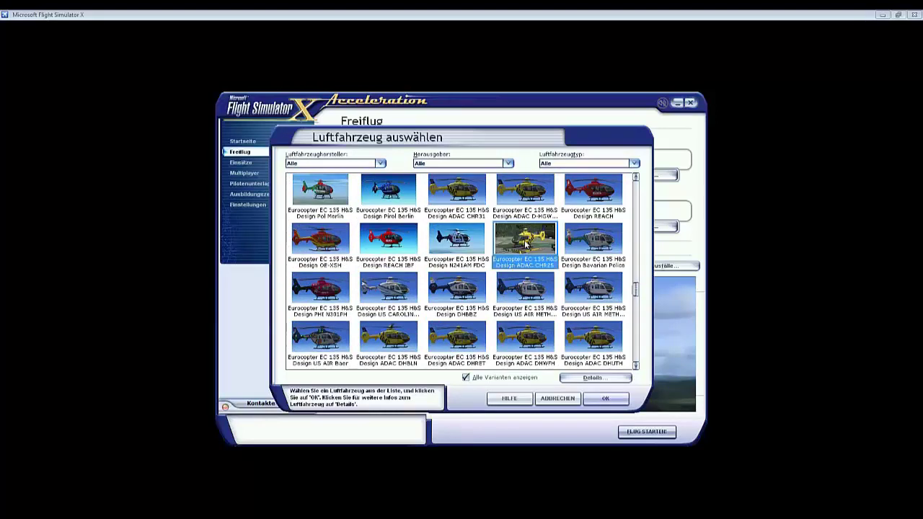
Step: Inspect the restored texture on the 3D preview in the aircraft's details, and leave the details without applying them
{"action": "left_click", "coordinate": [602, 379]}
{"action": "left_click", "coordinate": [464, 302]}
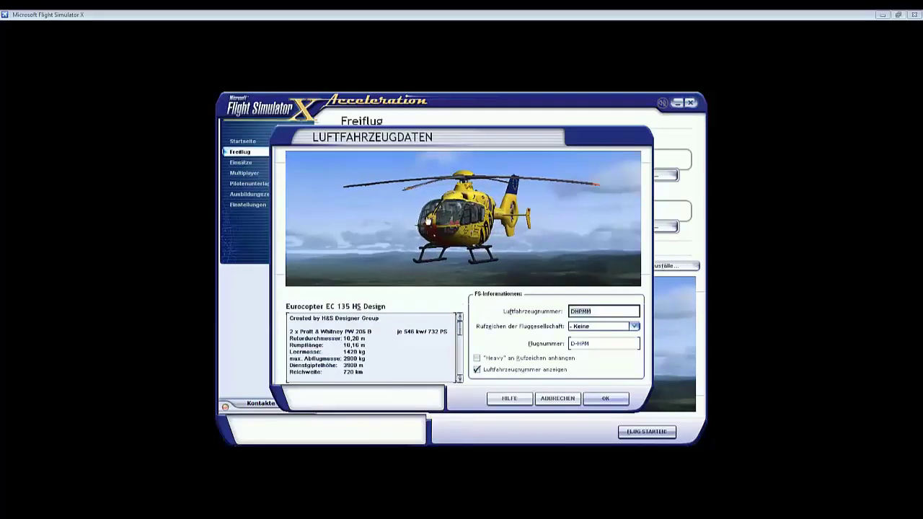
{"action": "left_click_drag", "start_coordinate": [427, 221], "coordinate": [433, 223]}
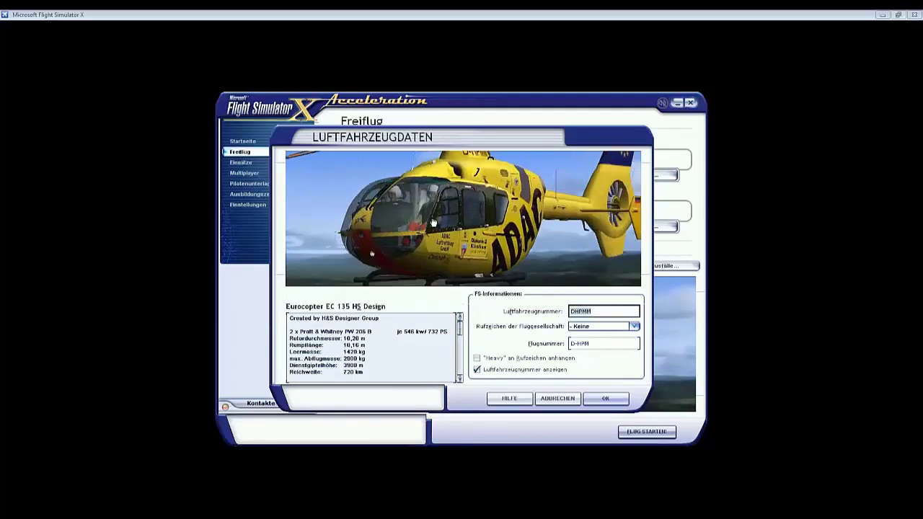
{"action": "left_click", "coordinate": [557, 398]}
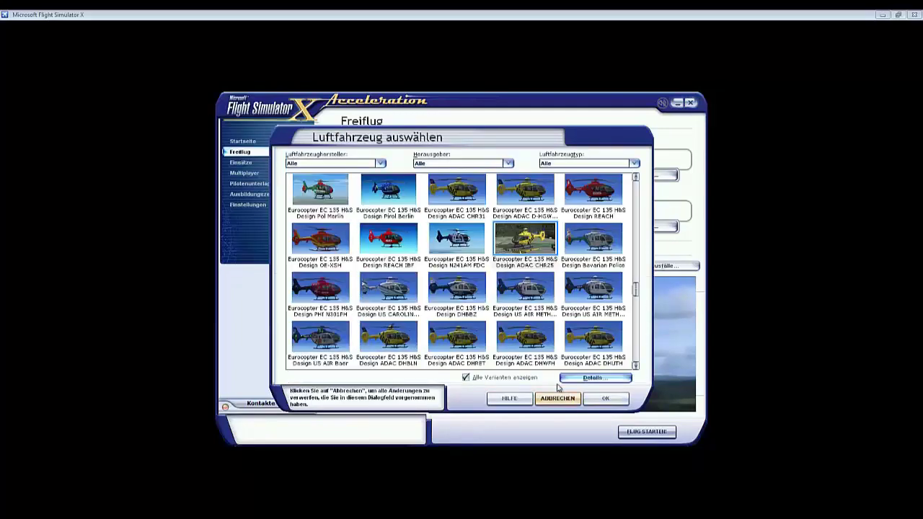